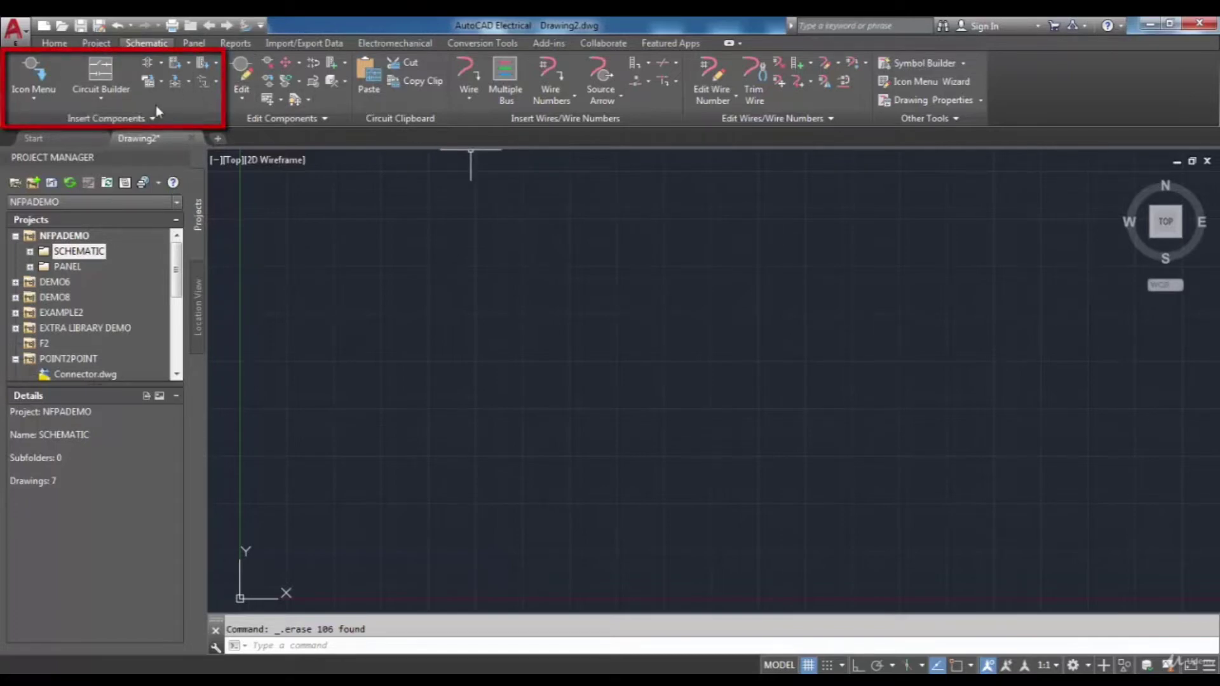
- Insert a saved user circuit into the empty drawing at a custom scale of 1.0, updating its text layers as required
click(162, 82)
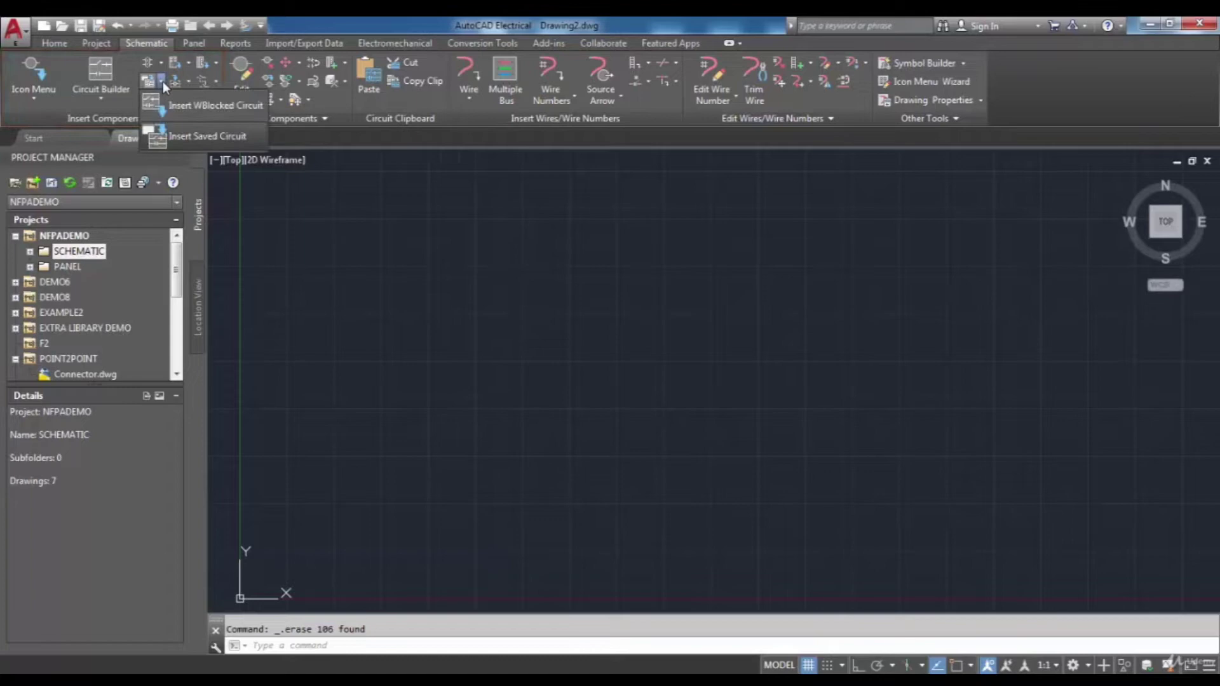
click(224, 140)
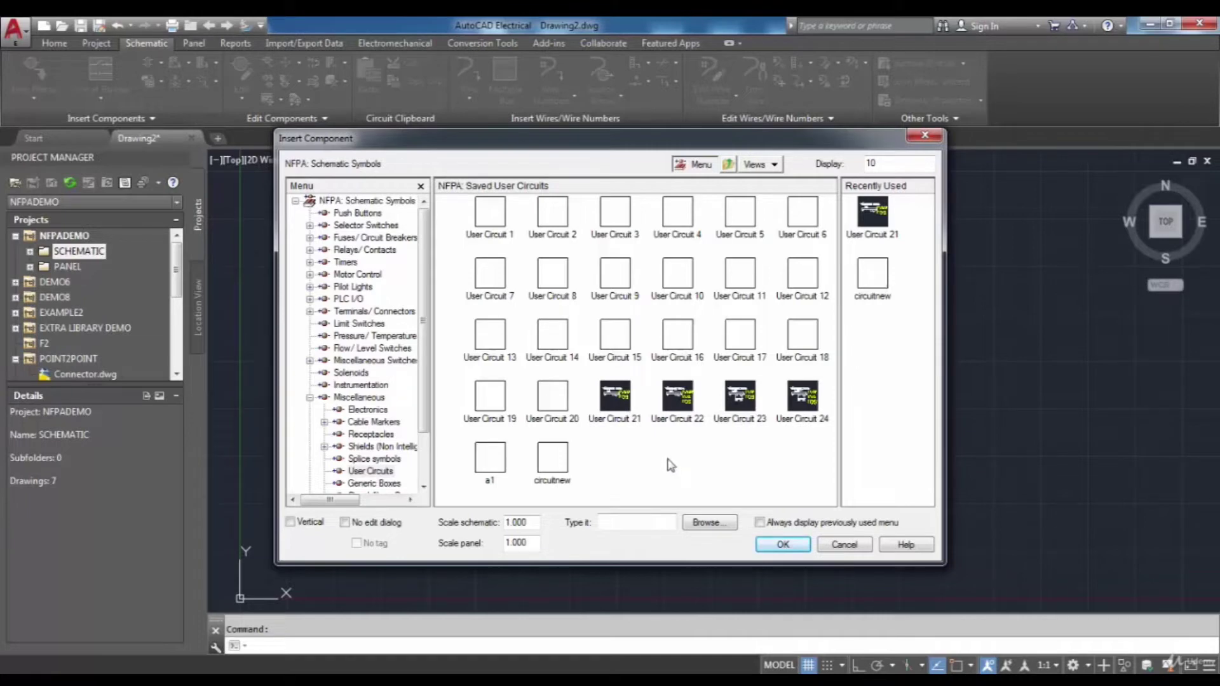
key(Escape)
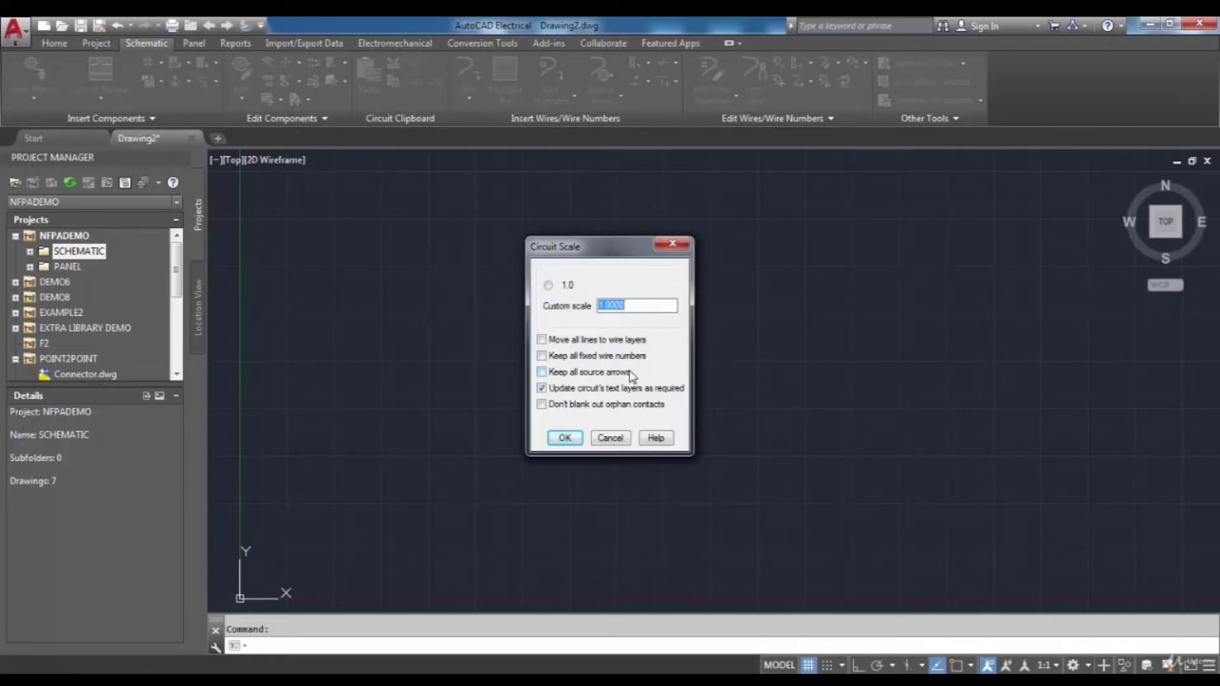
click(564, 438)
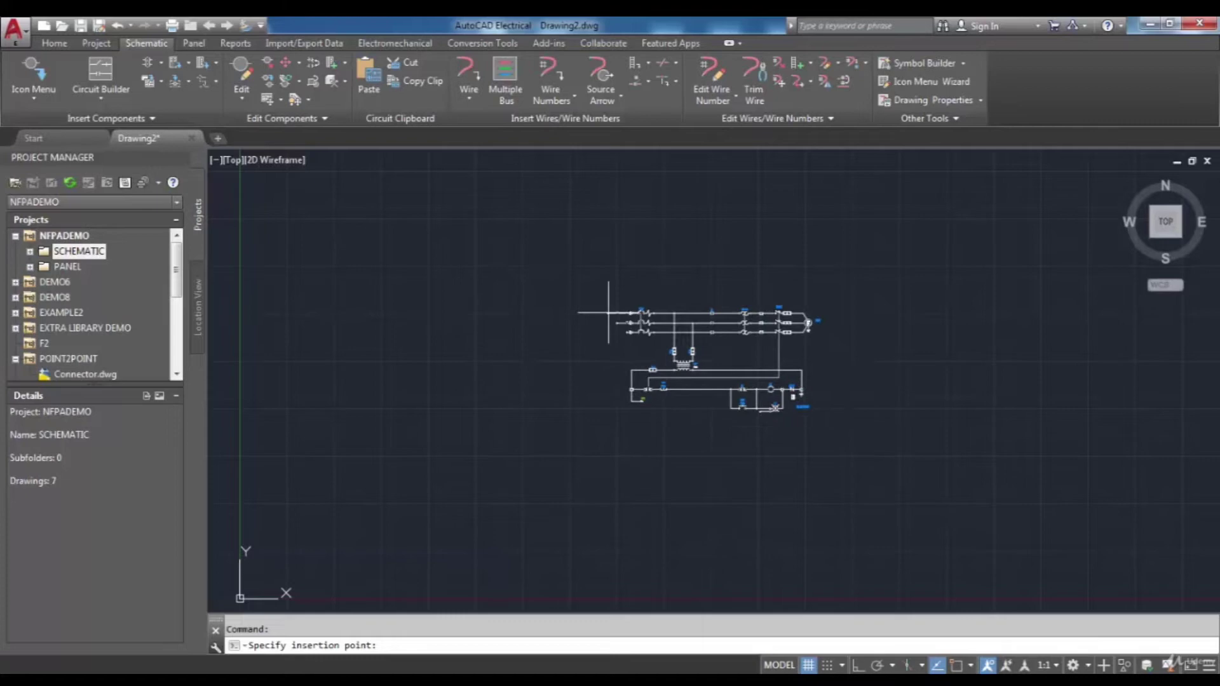
click(675, 340)
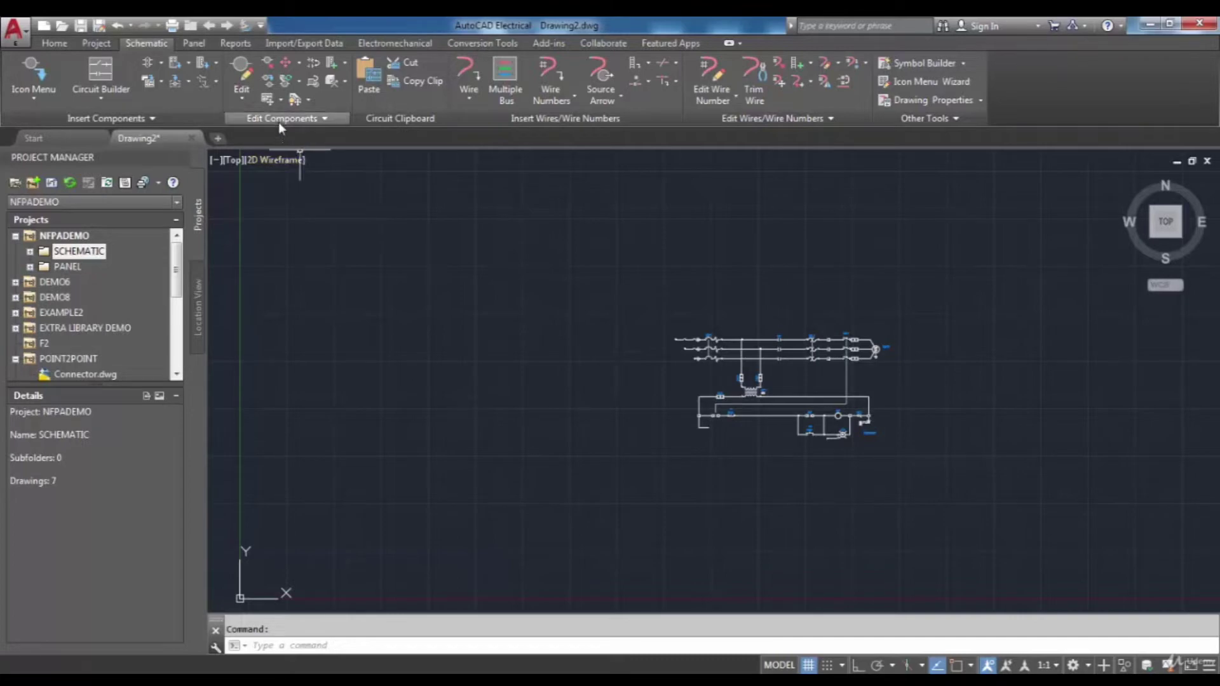
- Move the whole inserted circuit horizontally to the right with Move Circuit, using a point near its centre as the base point
click(280, 100)
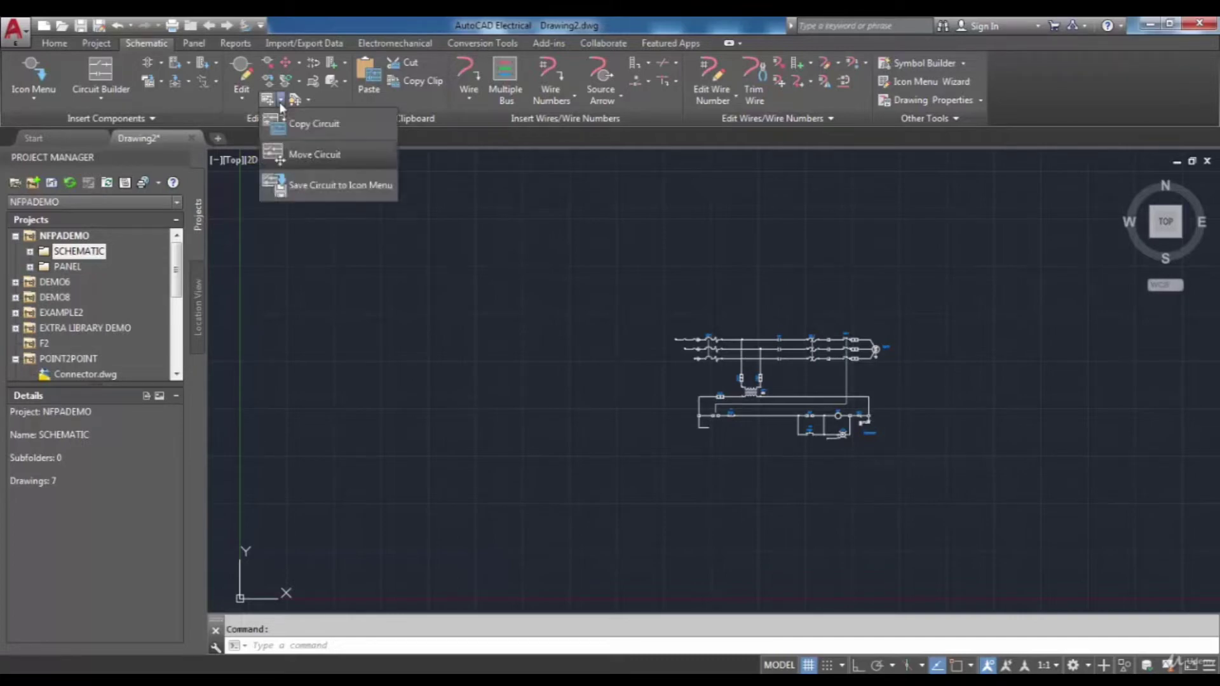
click(306, 157)
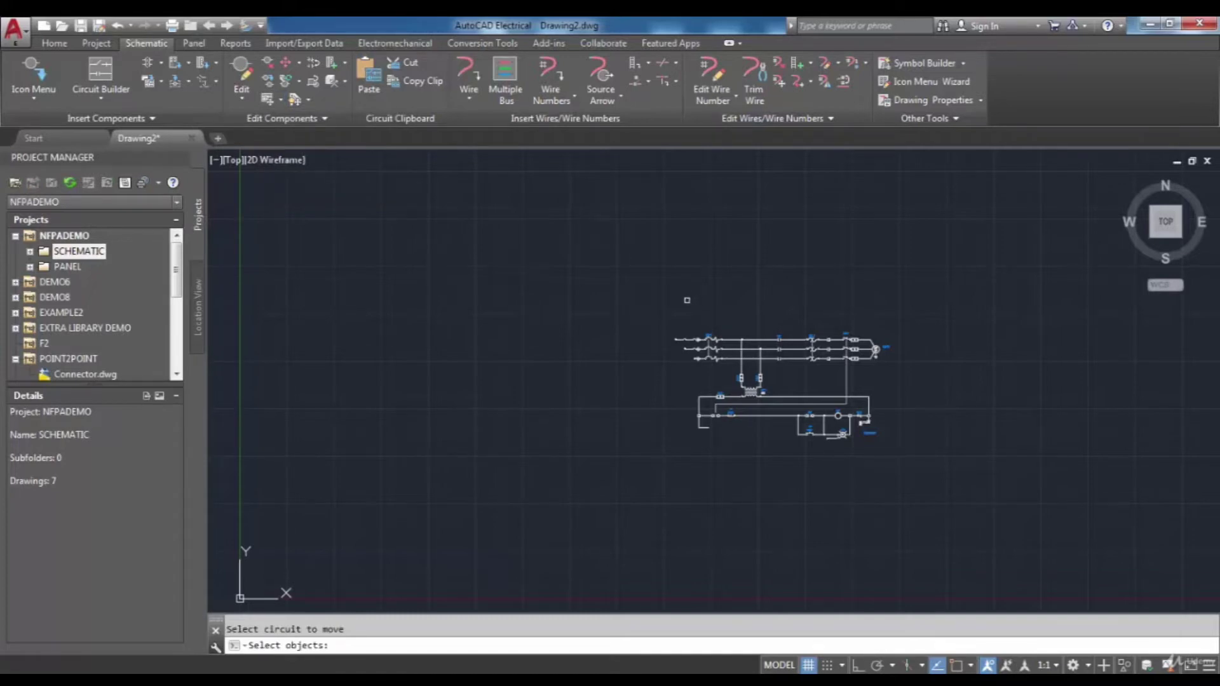
scroll(719, 342, up, 2)
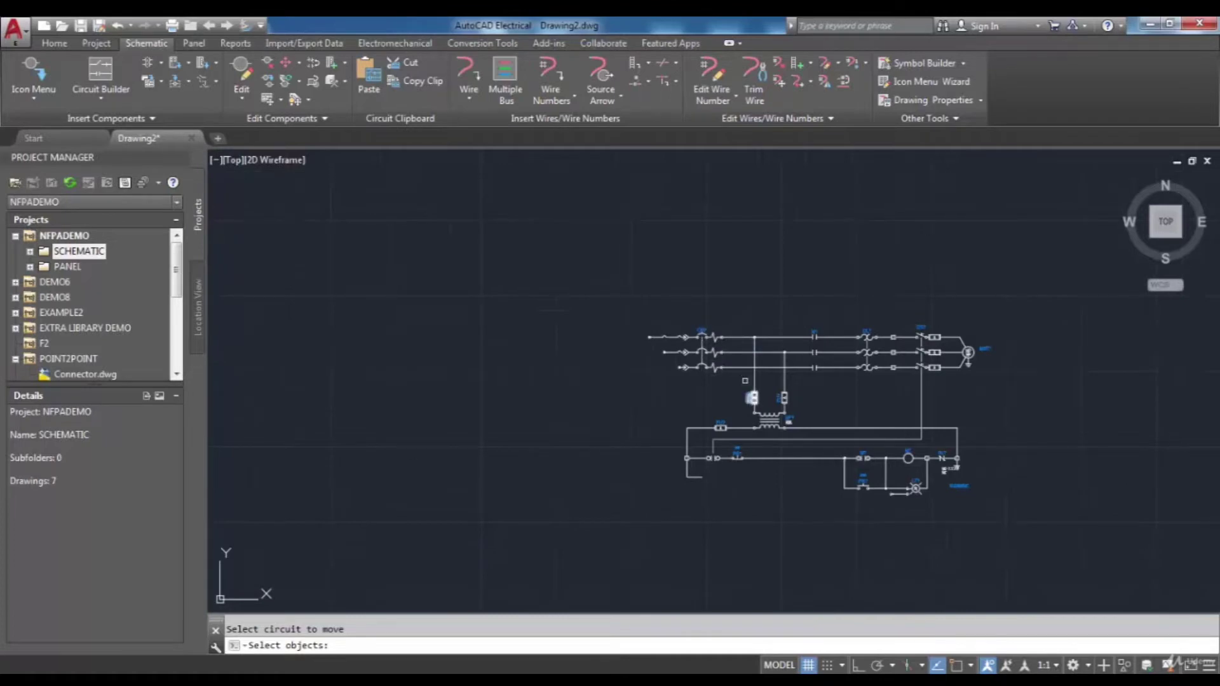
scroll(746, 381, down, 3)
scroll(750, 381, up, 3)
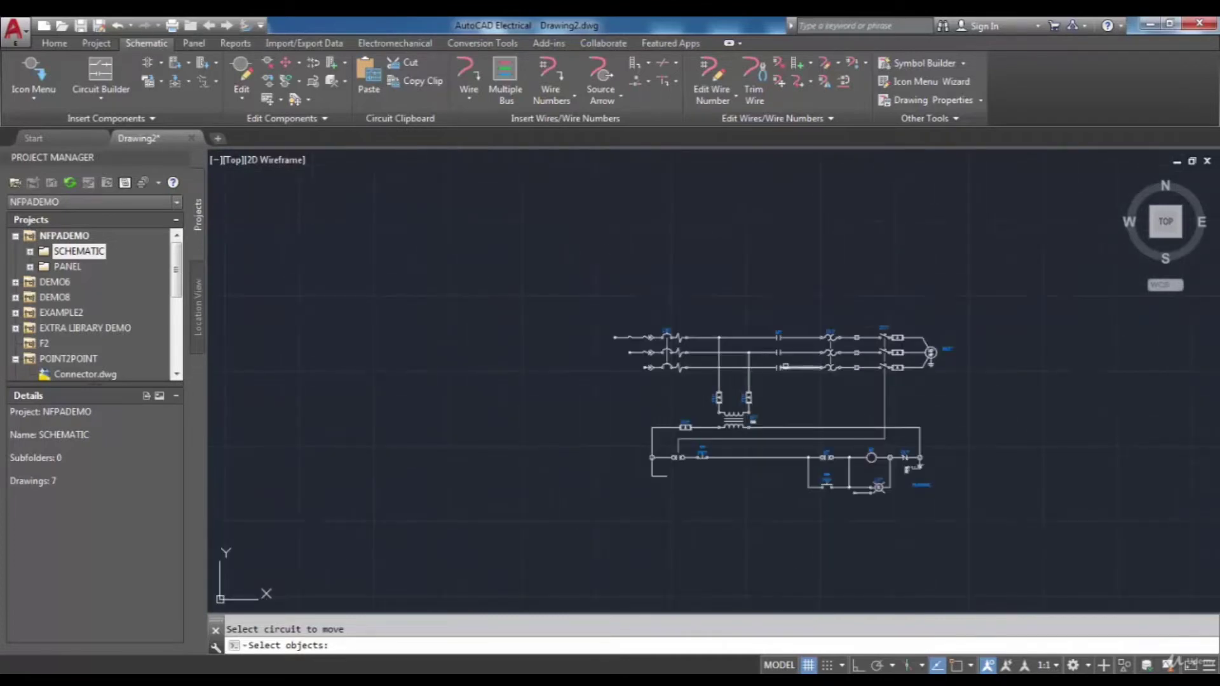
scroll(712, 347, down, 2)
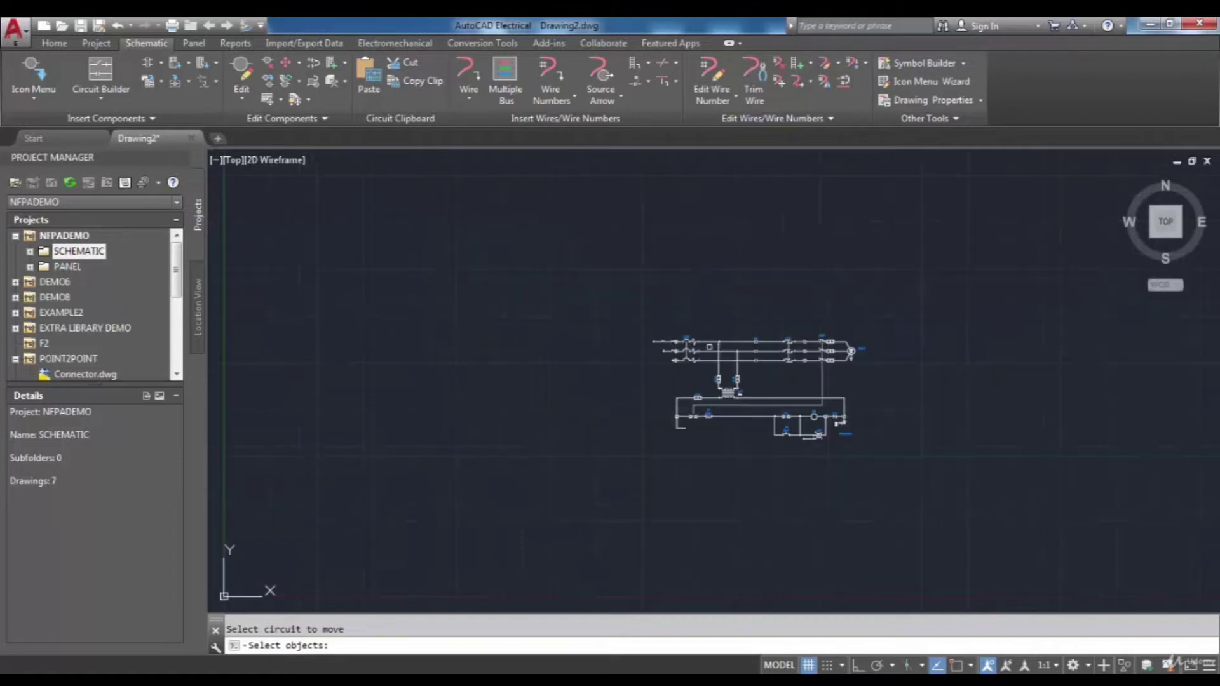
click(636, 311)
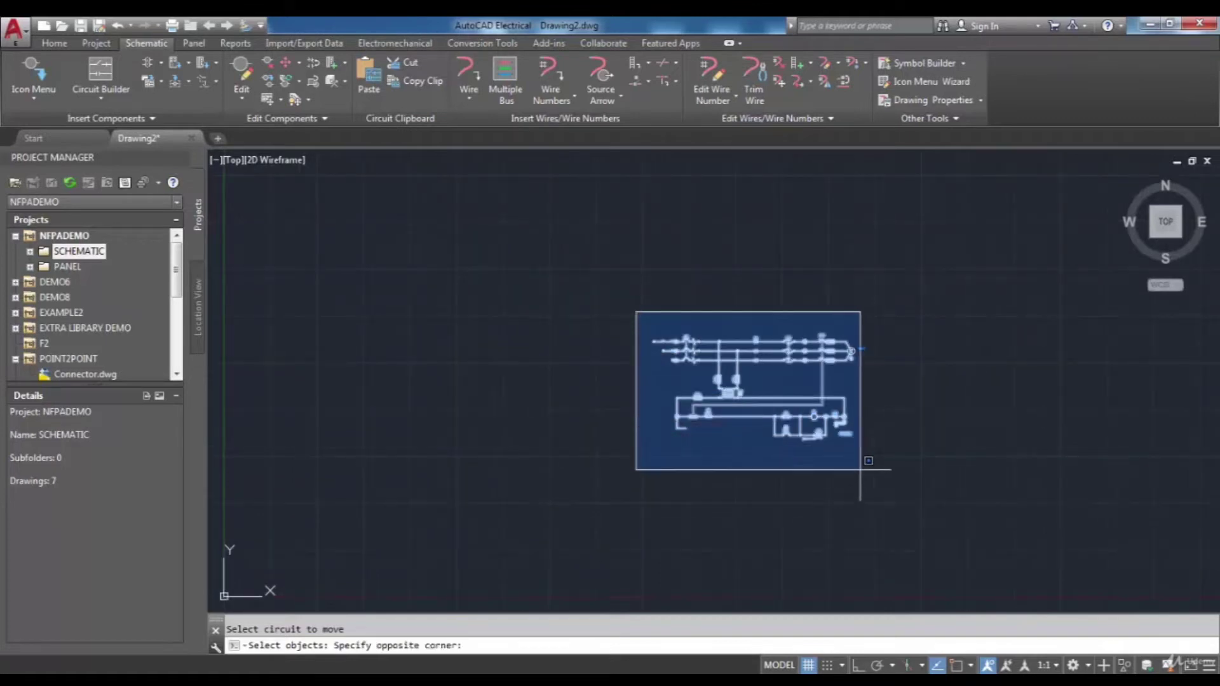
click(894, 485)
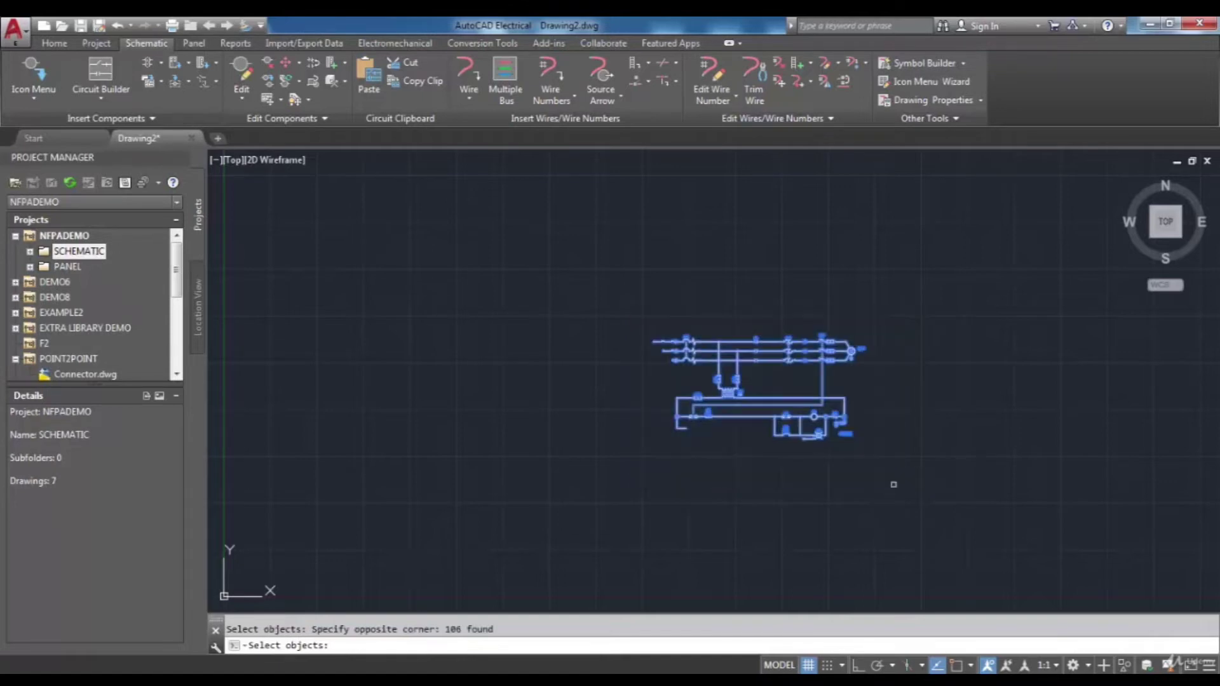
right_click(607, 443)
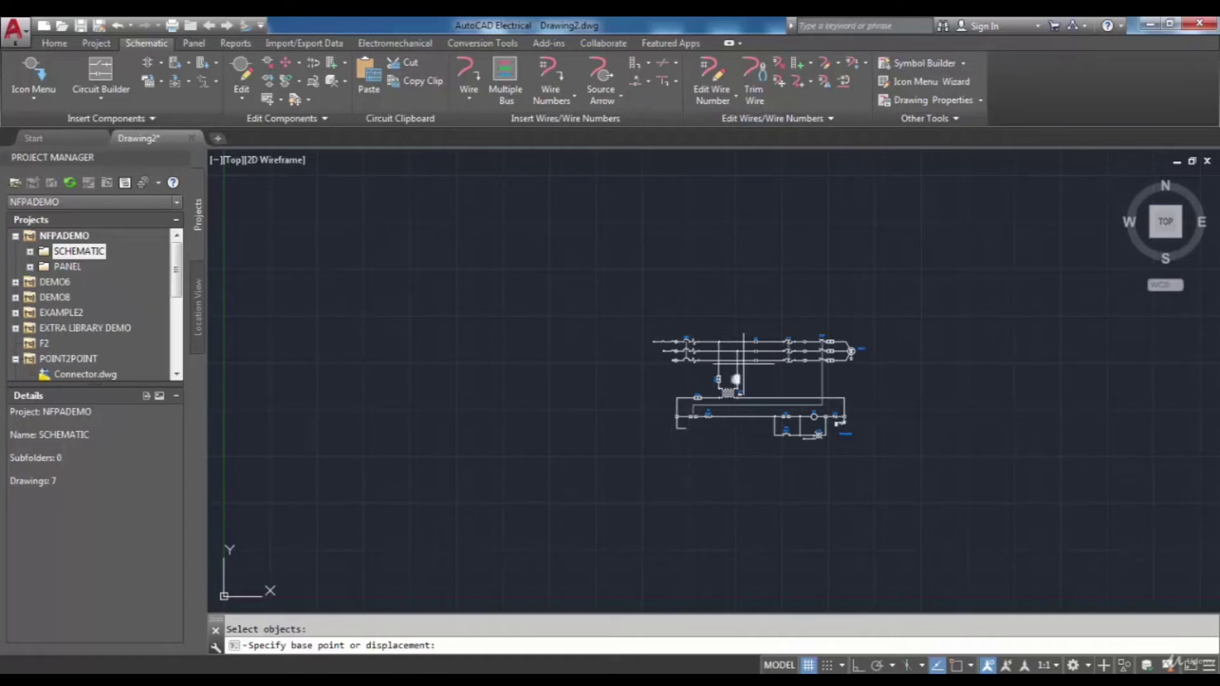
click(756, 380)
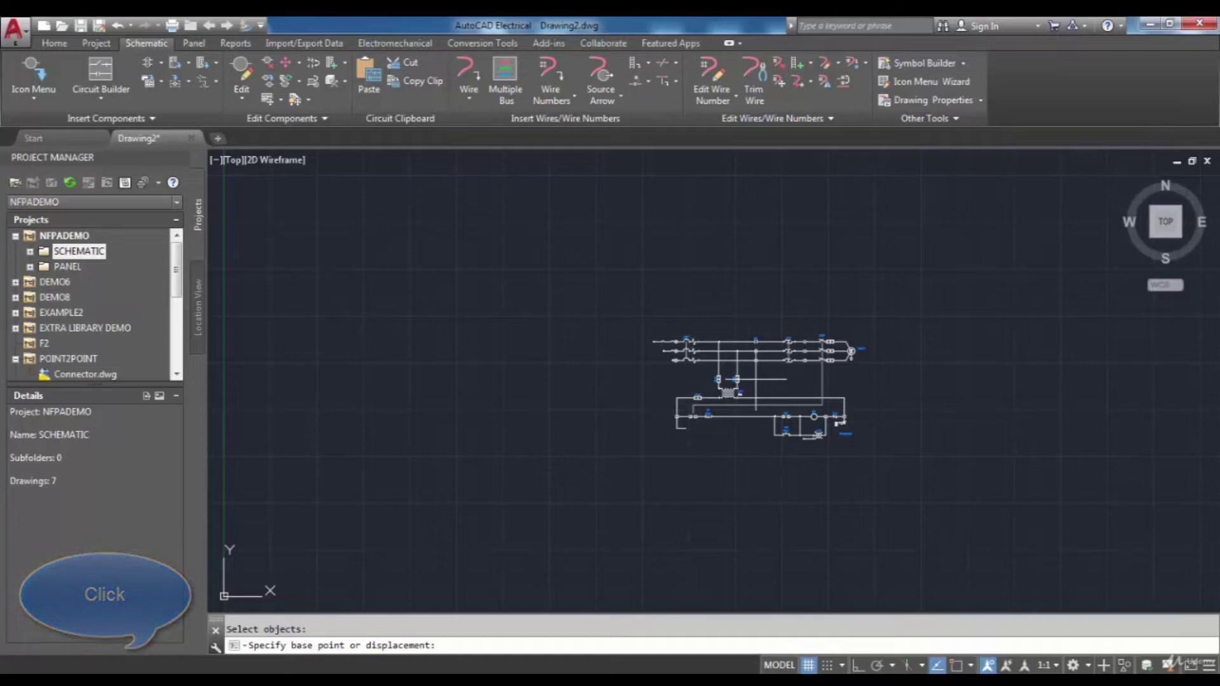
click(755, 380)
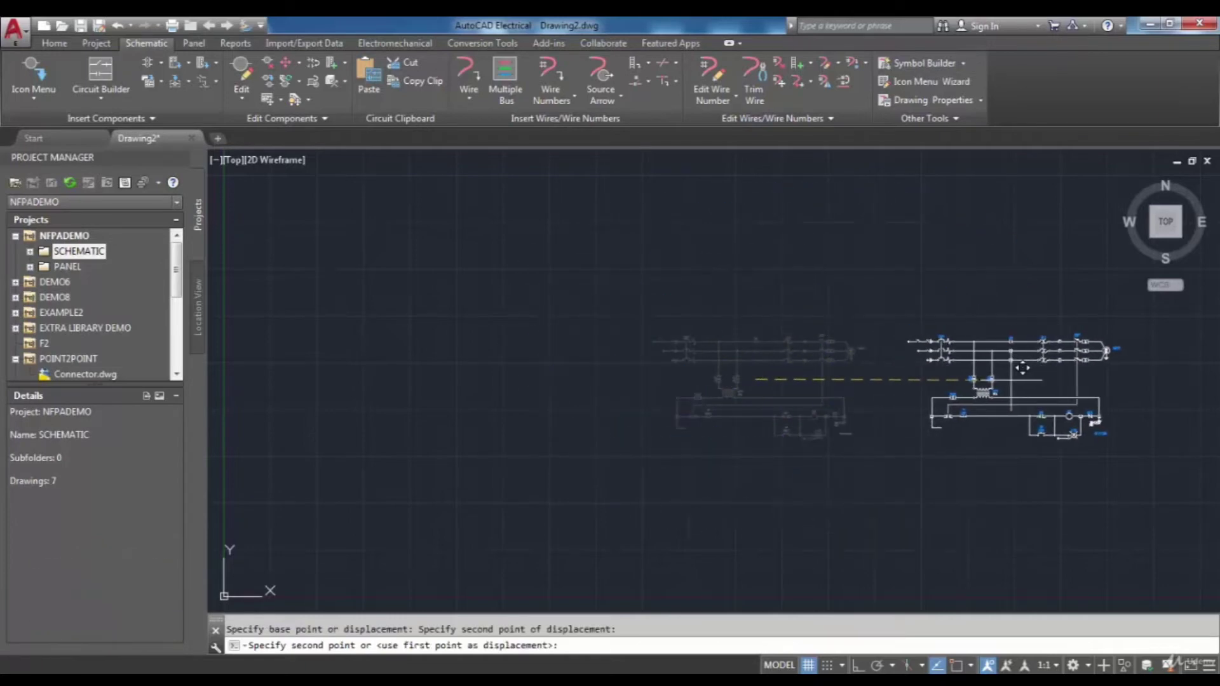
click(1023, 368)
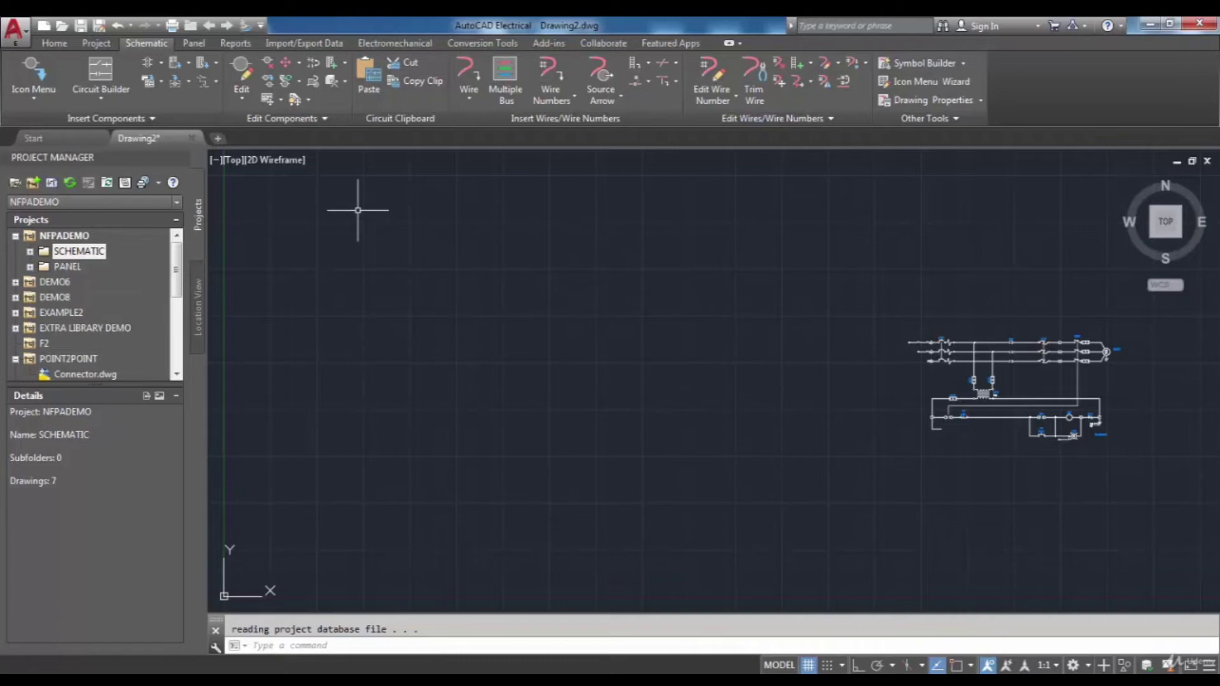
- Copy the whole circuit three times with Copy Circuit, placing one copy to its left, one below left and one below right
click(281, 100)
click(295, 122)
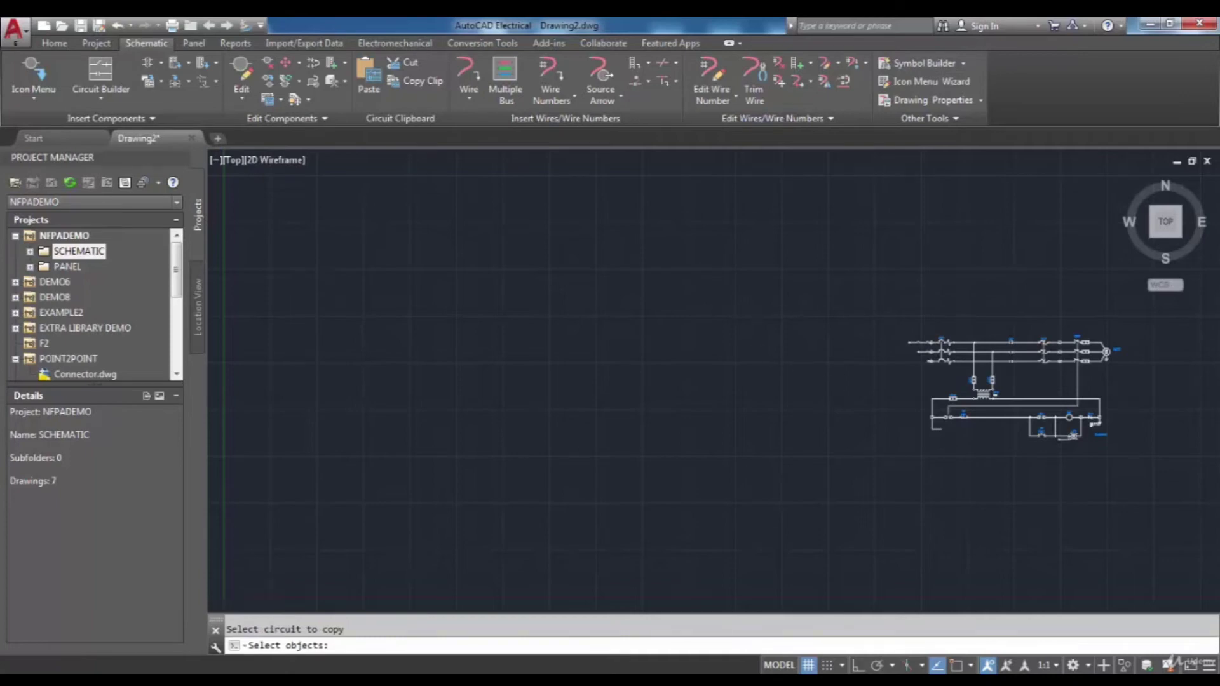
scroll(837, 378, up, 1)
scroll(945, 393, up, 1)
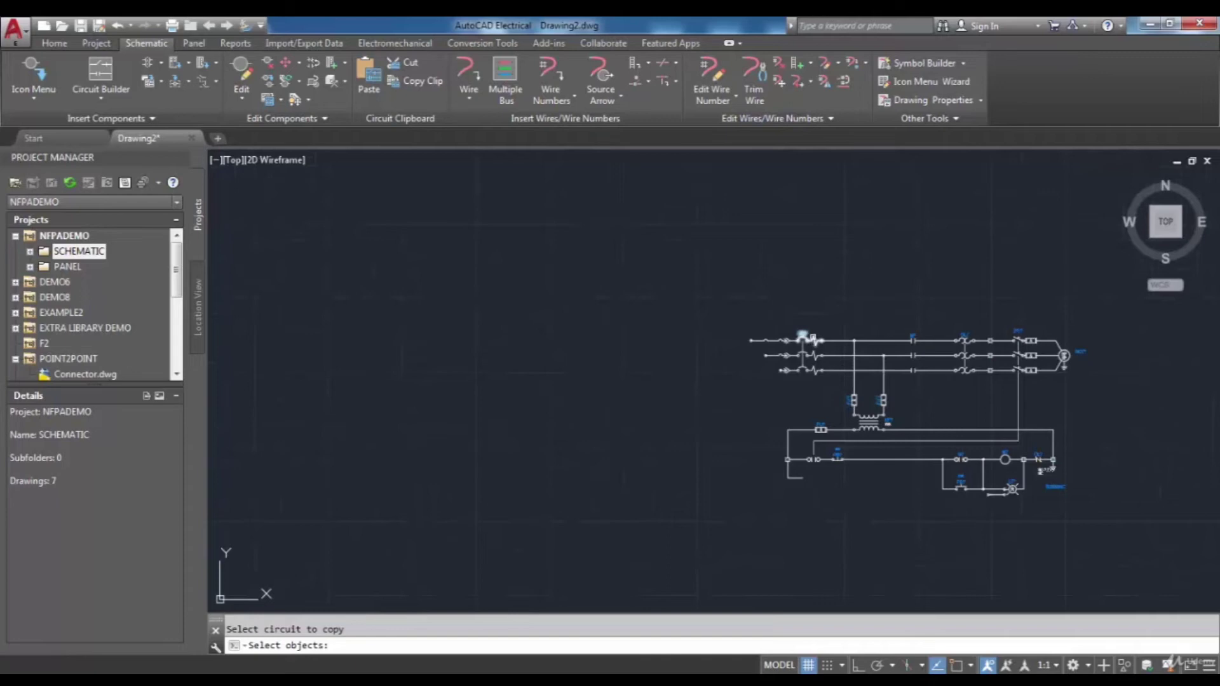
scroll(814, 338, down, 1)
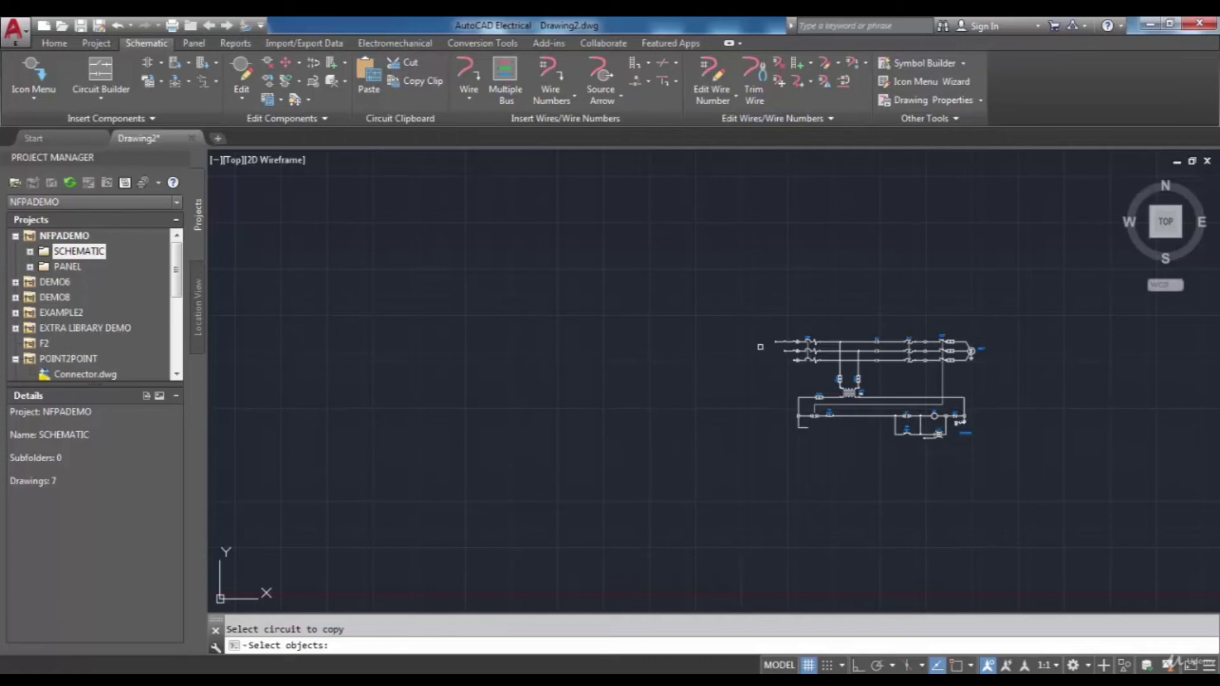
click(742, 306)
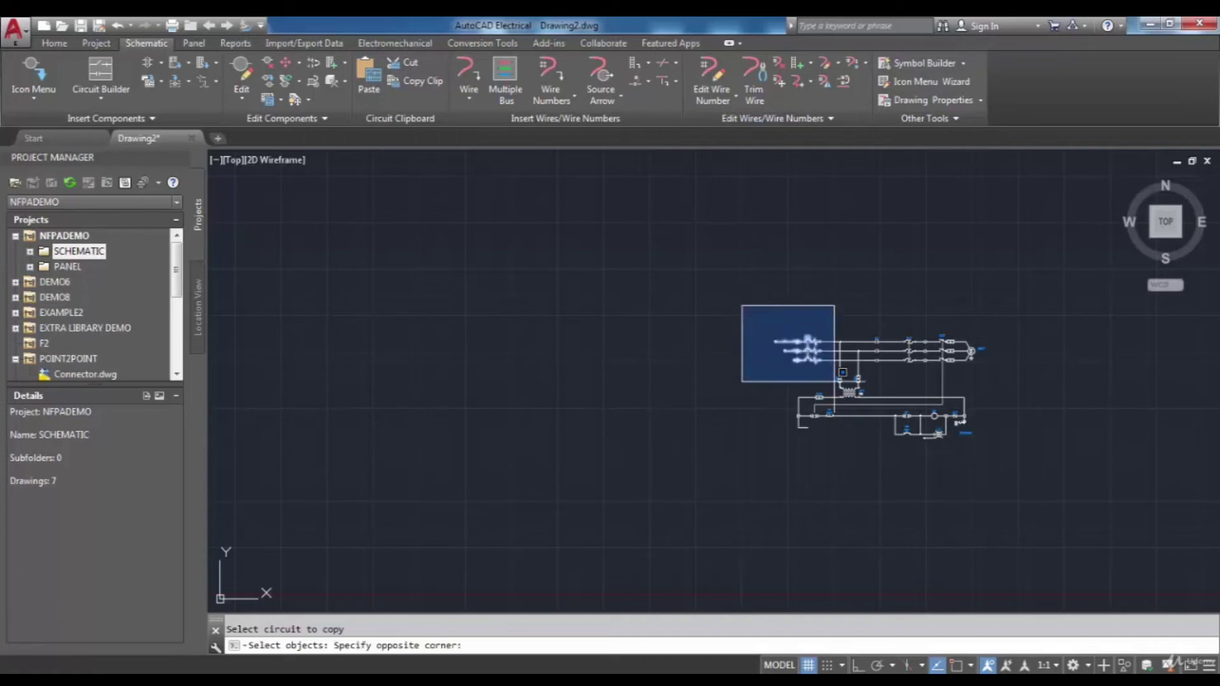
click(1028, 495)
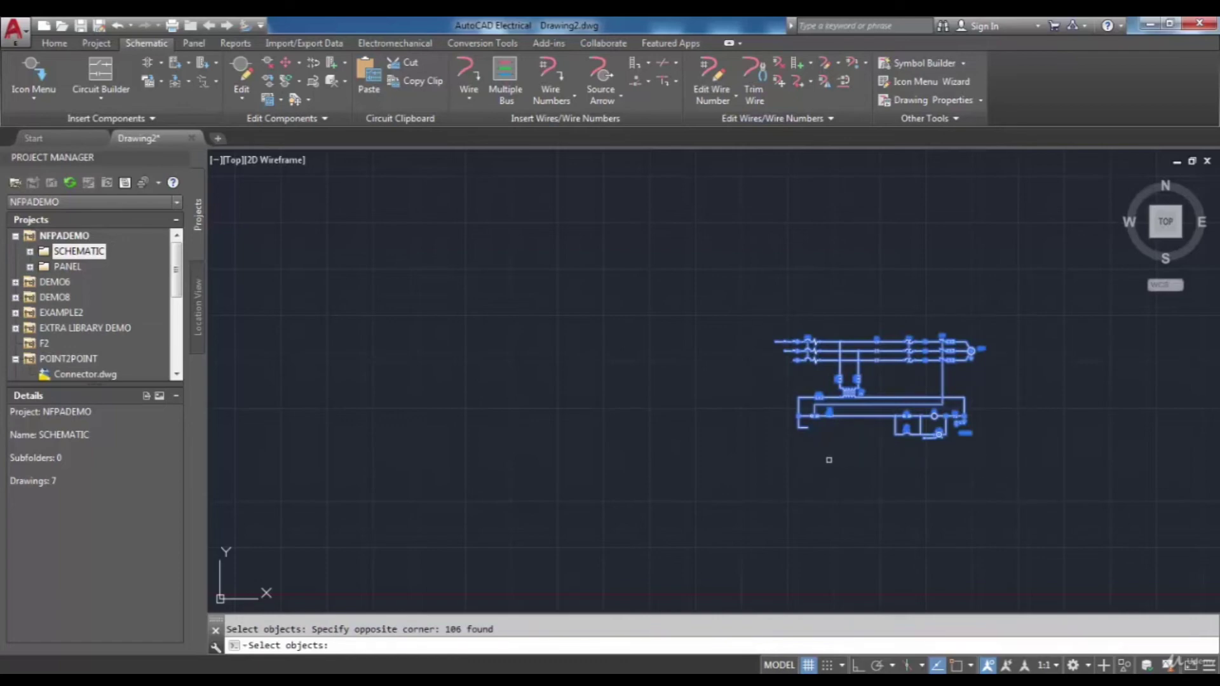
key(Return)
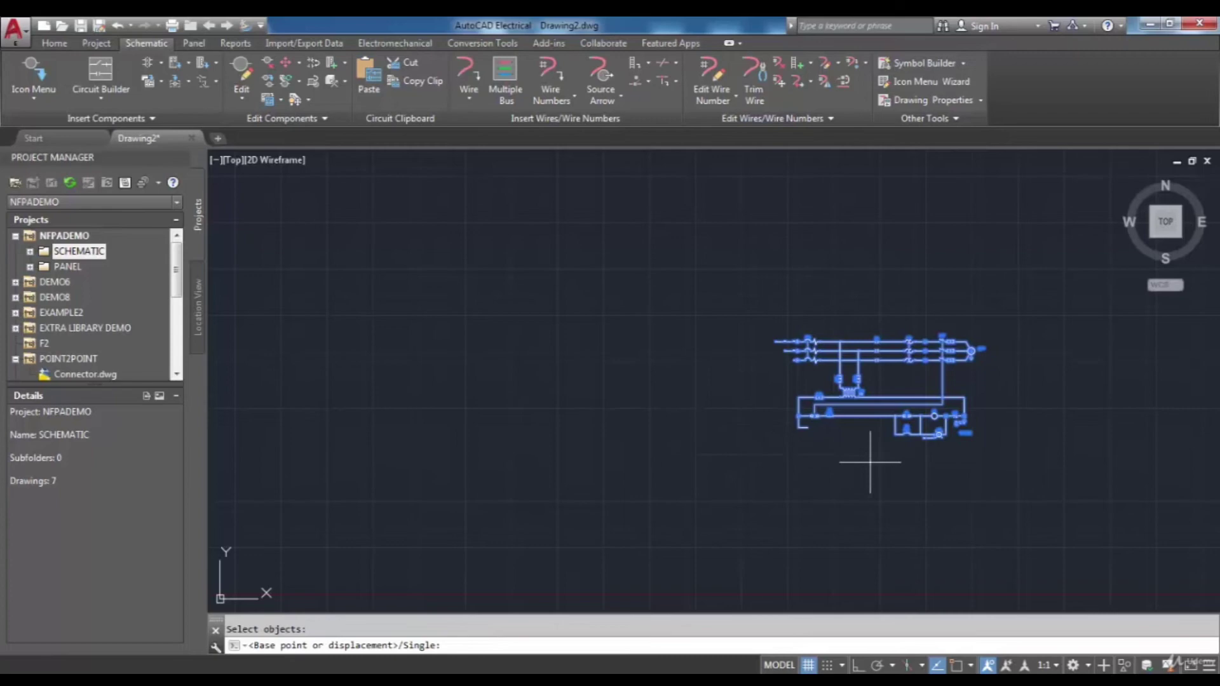
click(880, 384)
scroll(946, 445, down, 2)
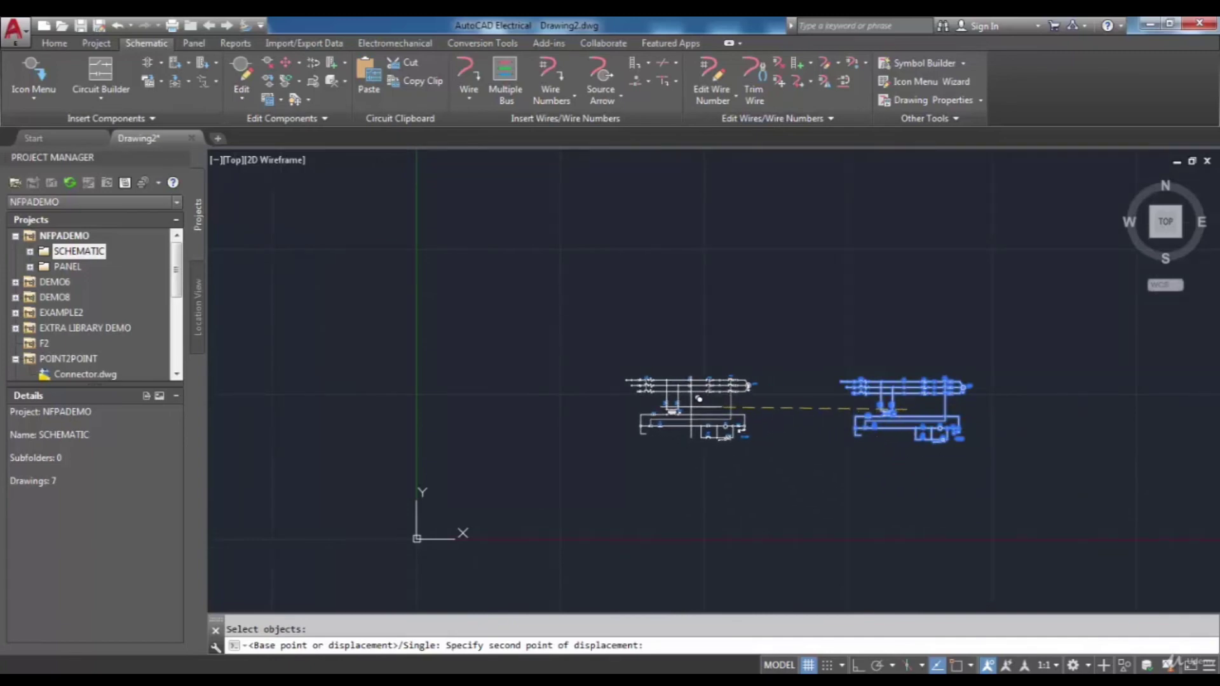
click(699, 399)
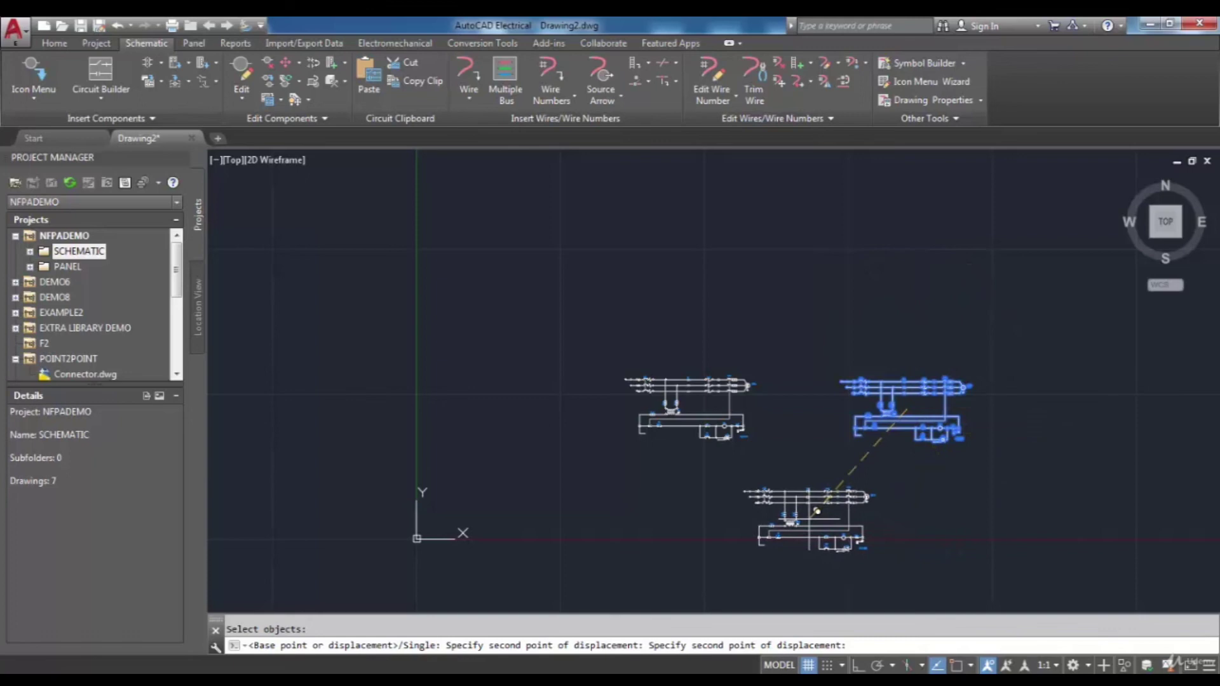
click(816, 511)
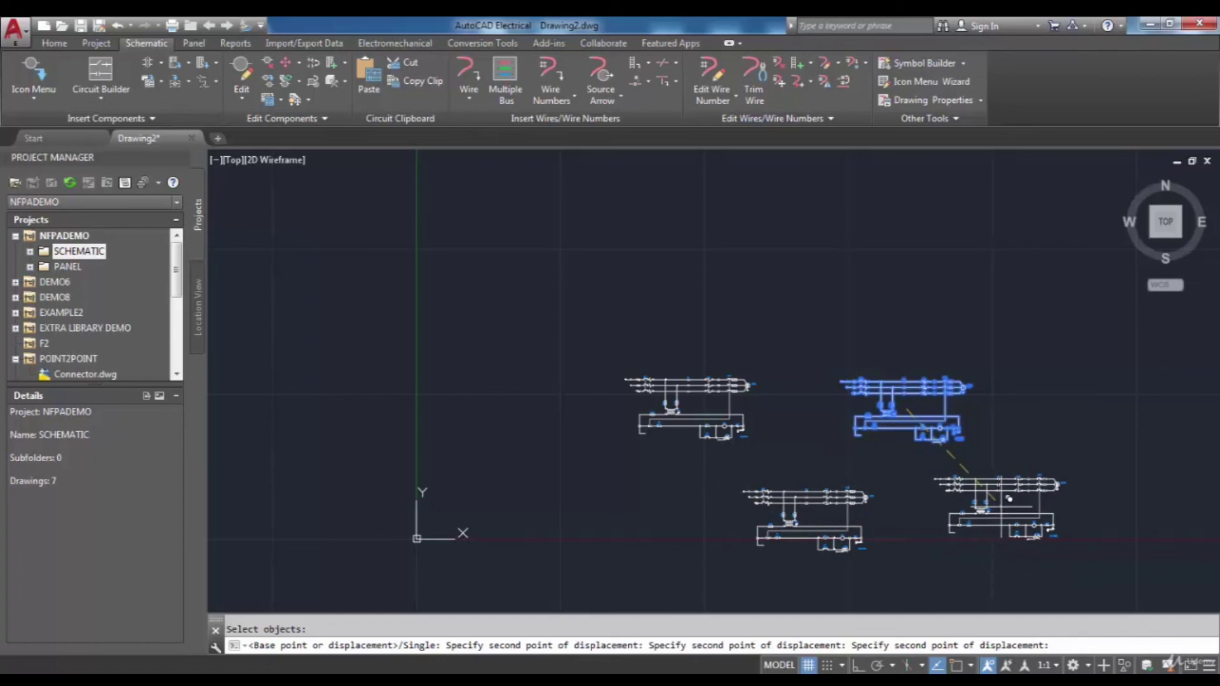
click(1009, 500)
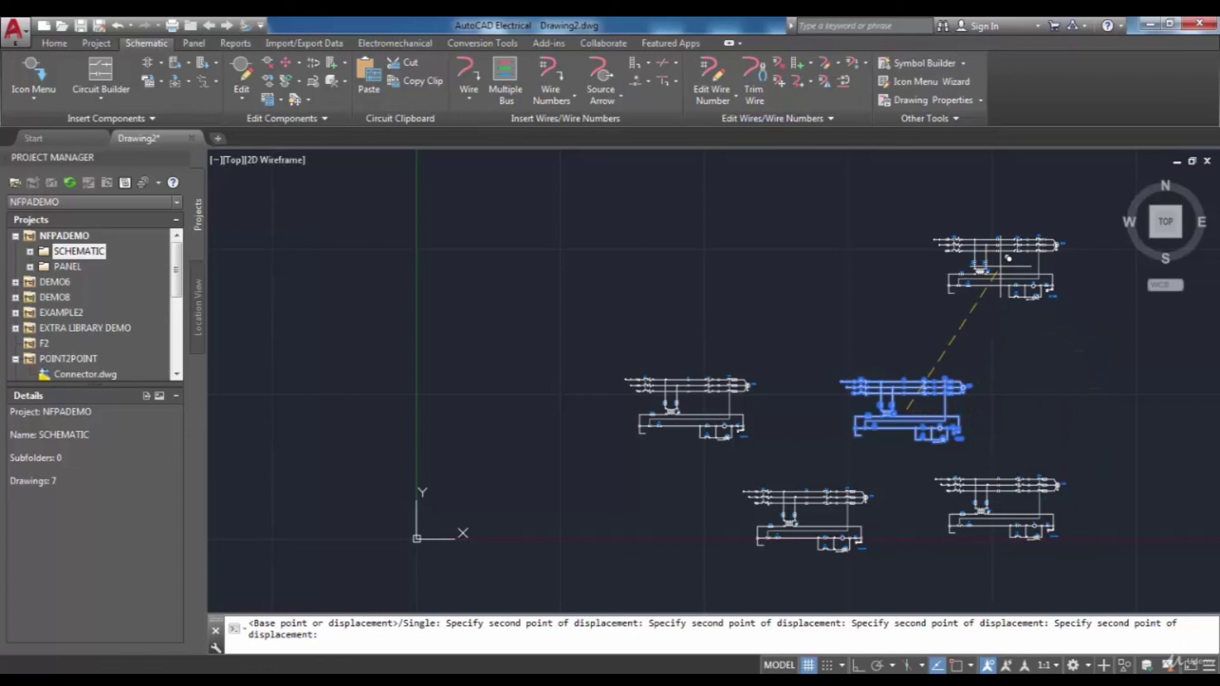
key(Escape)
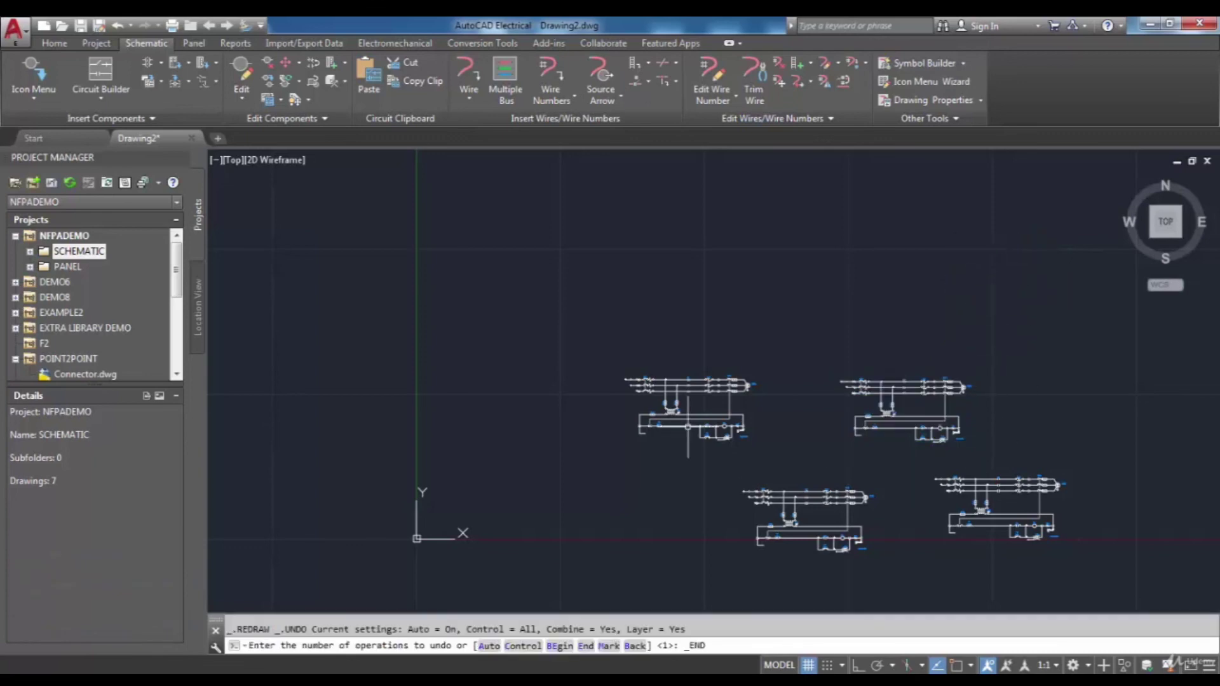
scroll(913, 455, up, 4)
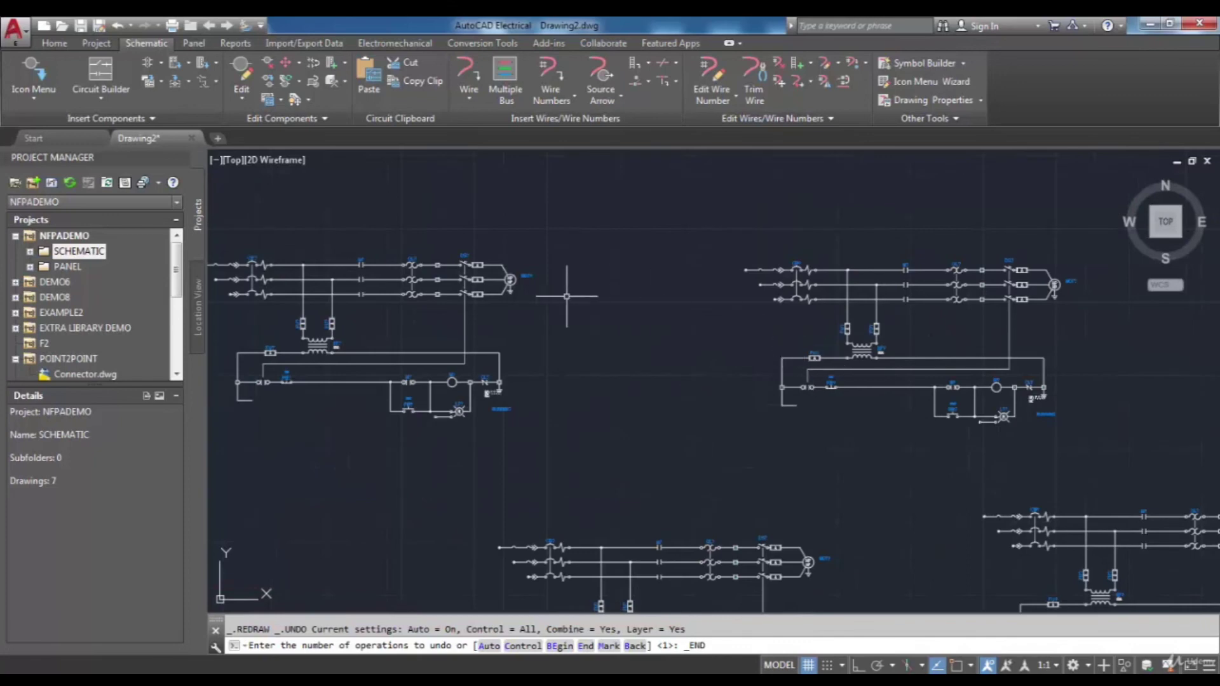
scroll(564, 286, down, 2)
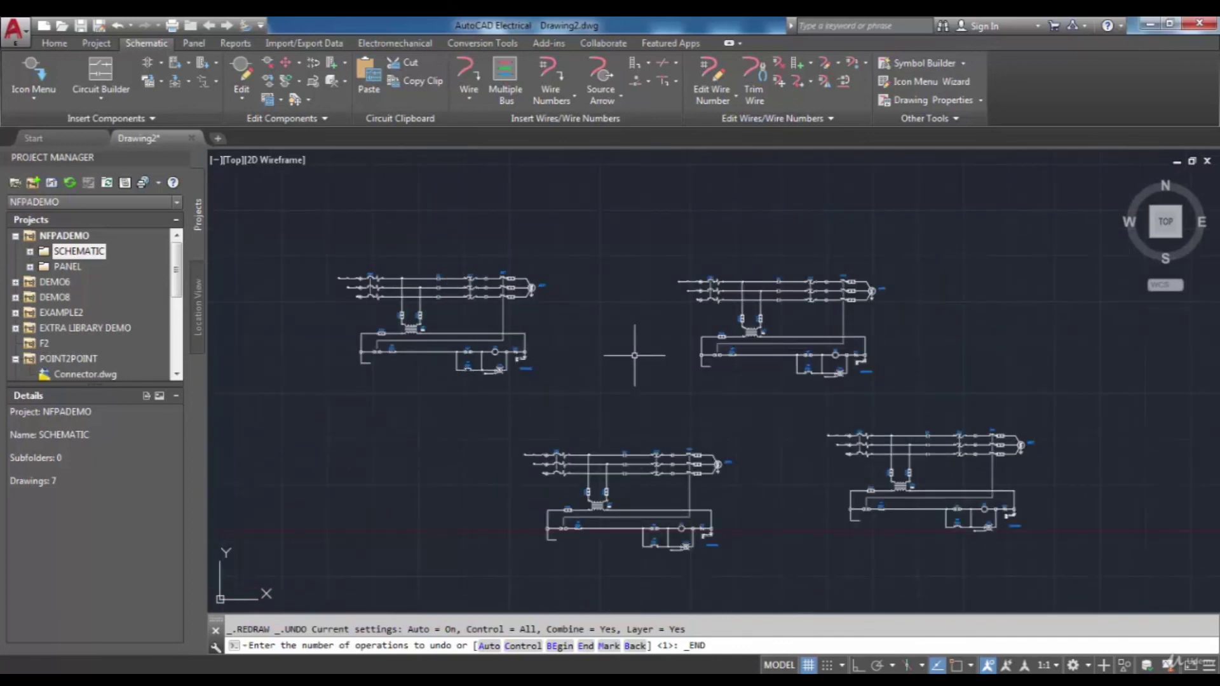
scroll(634, 355, down, 3)
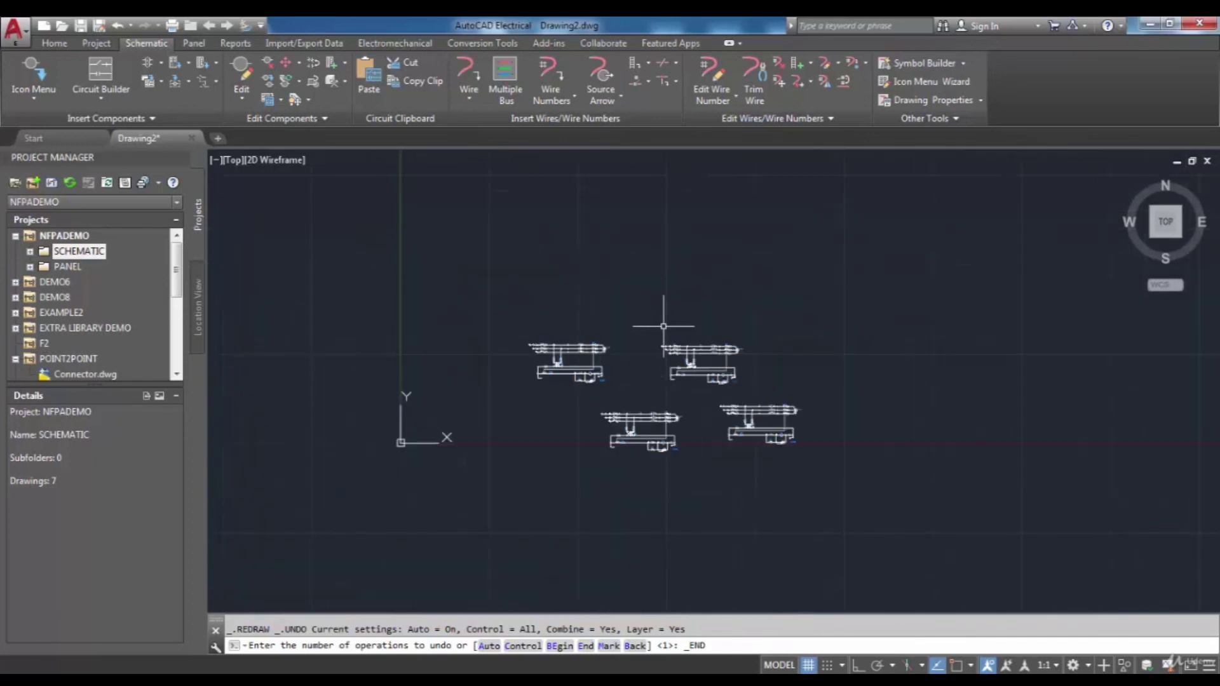